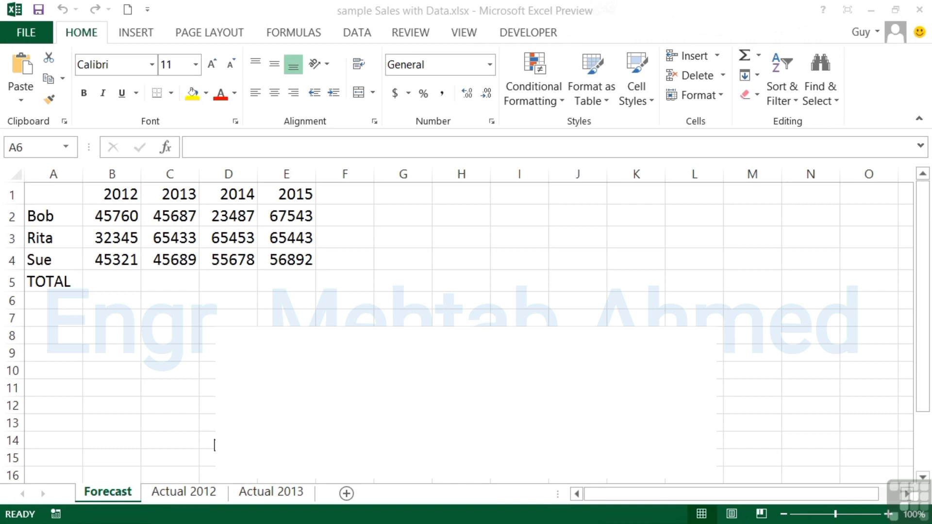
- View the Actual 2012 and Actual 2013 sheets and add five blank worksheets after Actual 2013
{"action": "left_click", "coordinate": [208, 491]}
{"action": "left_click", "coordinate": [241, 494]}
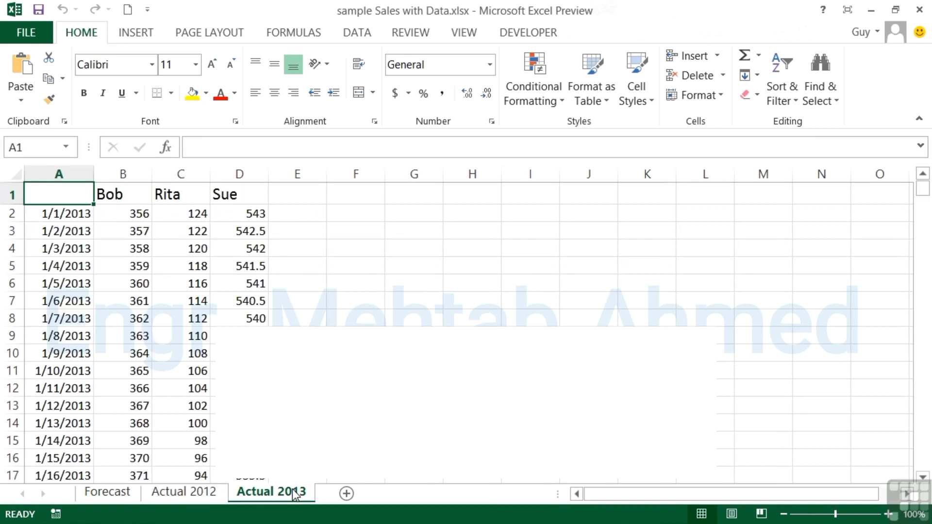
{"action": "left_click", "coordinate": [344, 493]}
{"action": "left_click", "coordinate": [404, 495]}
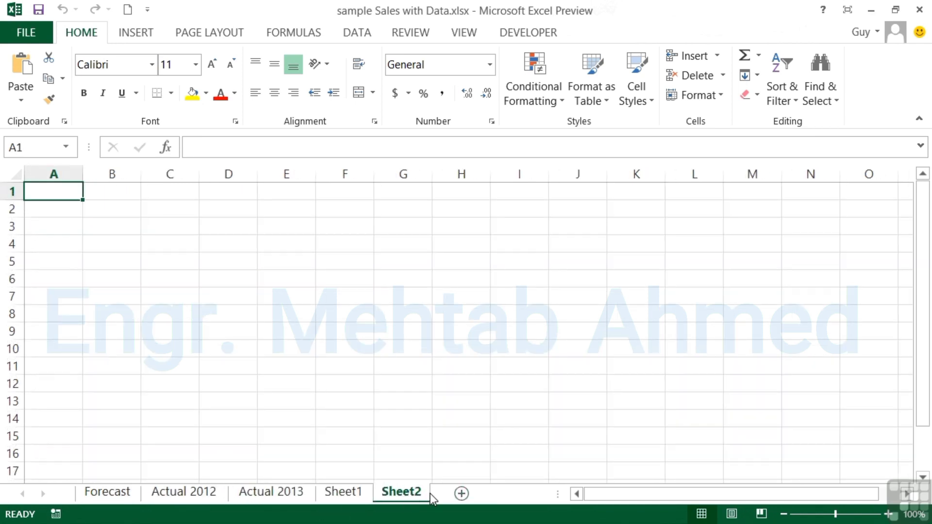
{"action": "left_click", "coordinate": [461, 494]}
{"action": "left_click", "coordinate": [516, 494]}
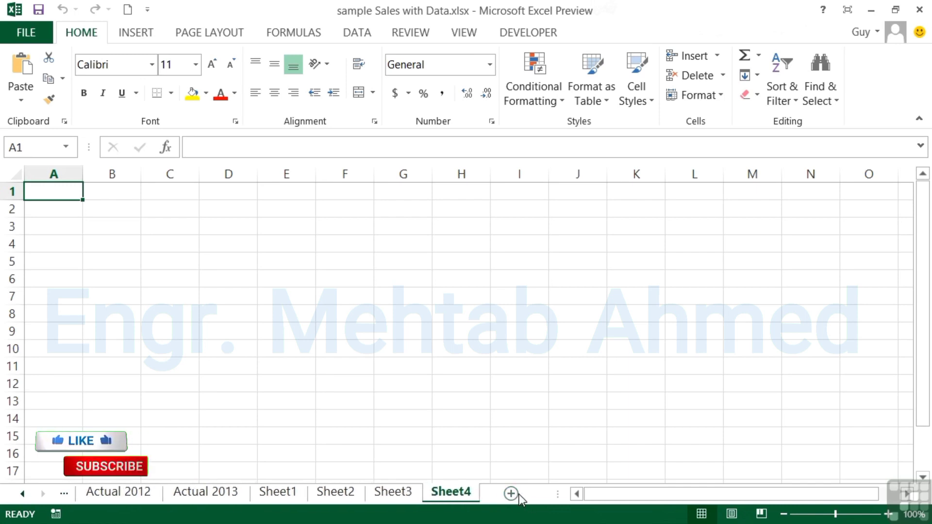
{"action": "left_click", "coordinate": [514, 494]}
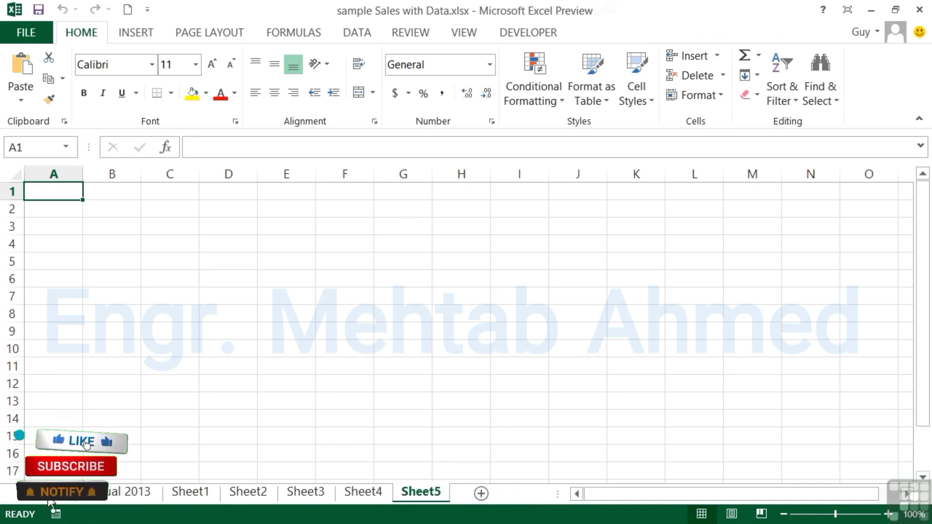
- Add two more blank worksheets after Sheet5
{"action": "left_click", "coordinate": [22, 493]}
{"action": "left_click", "coordinate": [24, 496]}
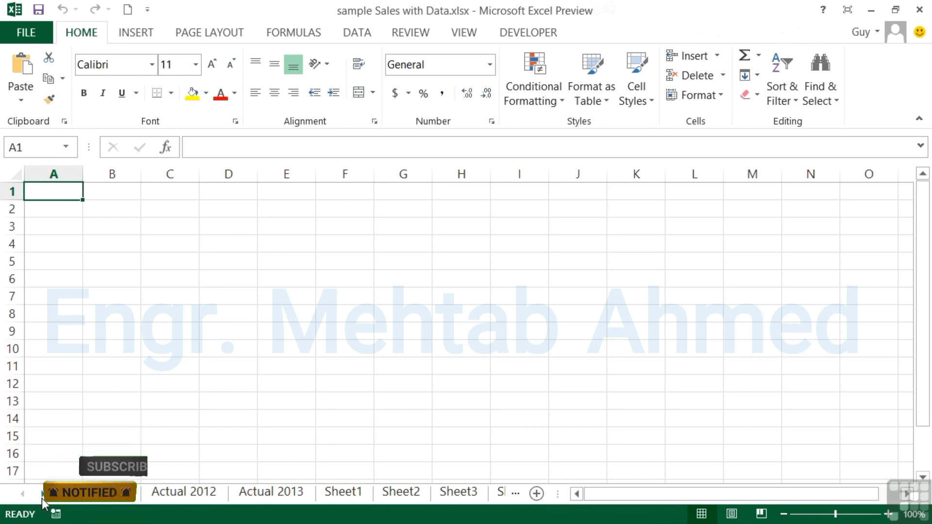
{"action": "left_click", "coordinate": [42, 497]}
{"action": "left_click", "coordinate": [42, 497]}
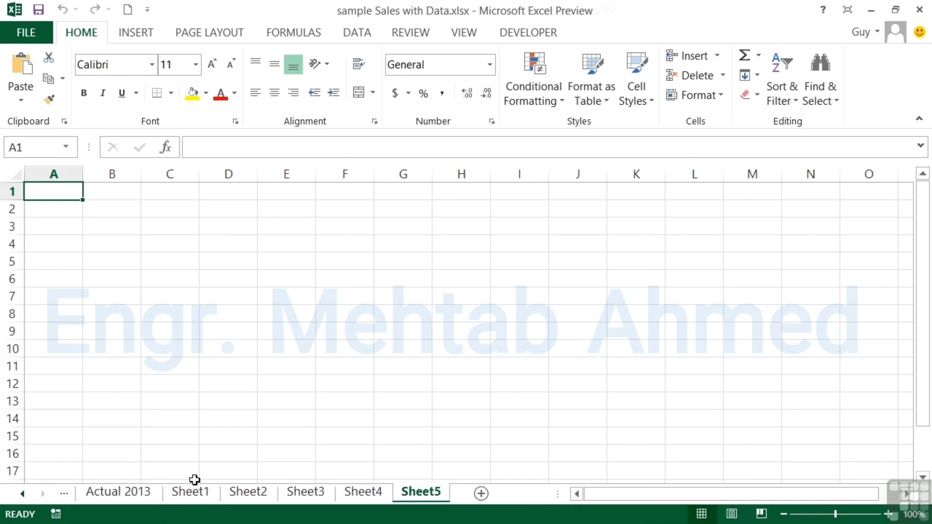
{"action": "left_click", "coordinate": [480, 494]}
{"action": "left_click", "coordinate": [451, 494]}
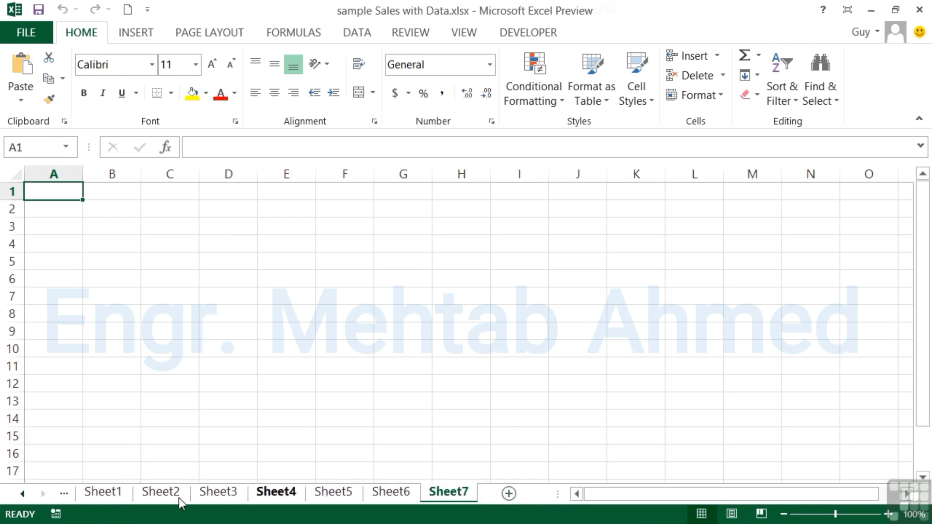
- Browse through the workbook's sheets, viewing Forecast, Sheet4 and Sheet5
{"action": "left_click", "coordinate": [24, 495]}
{"action": "left_click", "coordinate": [24, 495]}
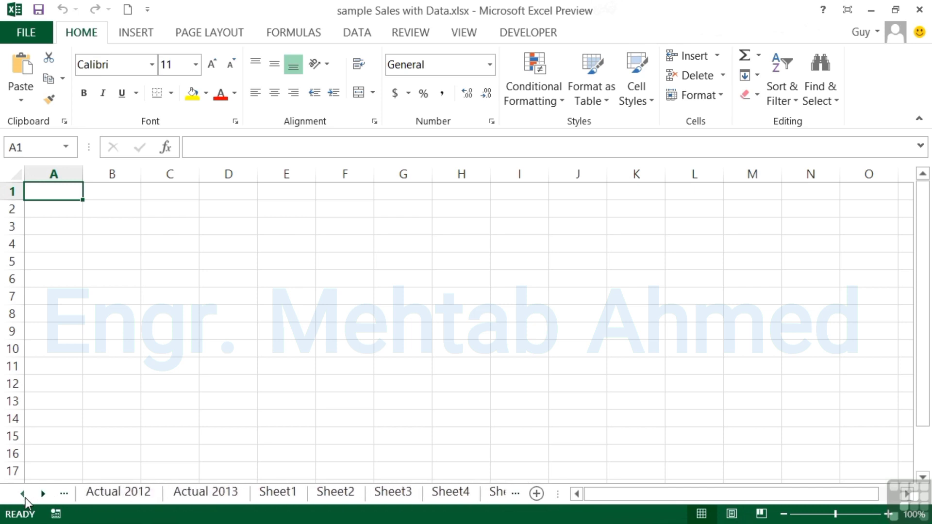
{"action": "left_click", "coordinate": [25, 495]}
{"action": "left_click", "coordinate": [47, 495]}
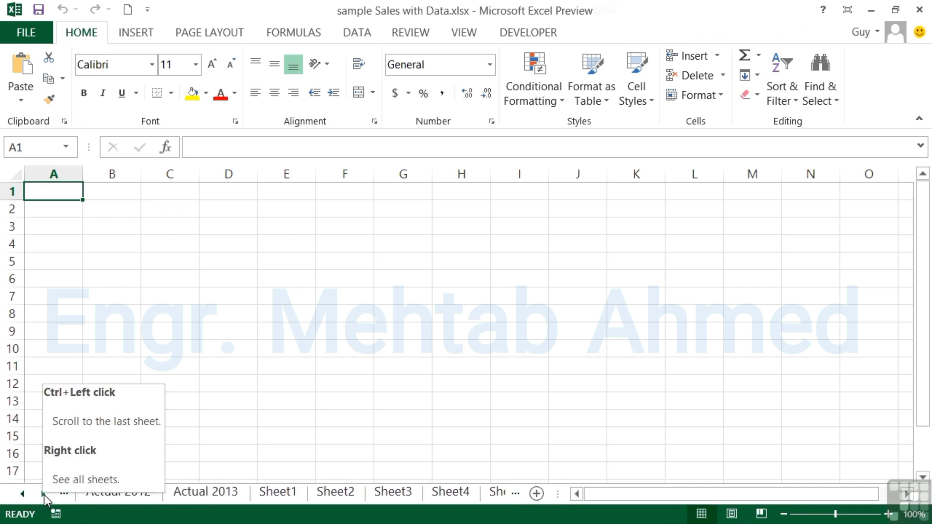
{"action": "left_click", "coordinate": [63, 494]}
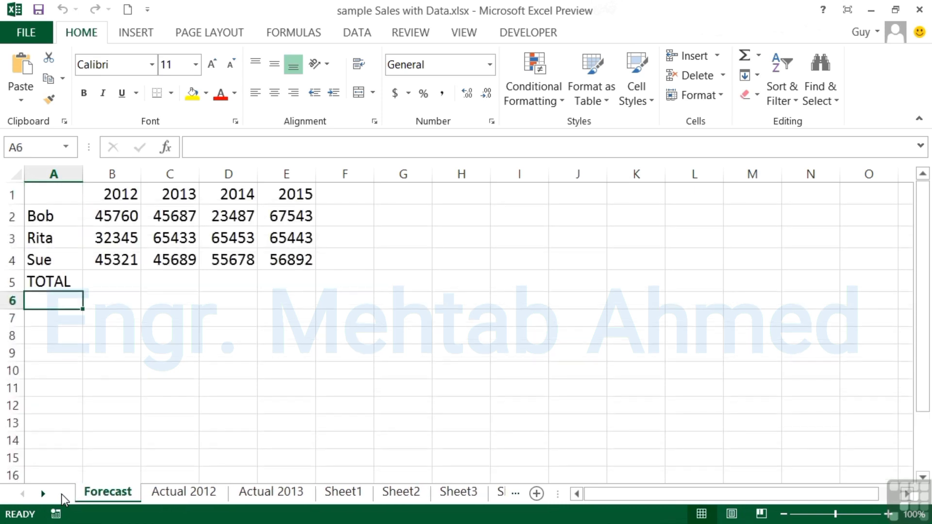
{"action": "left_click", "coordinate": [517, 494]}
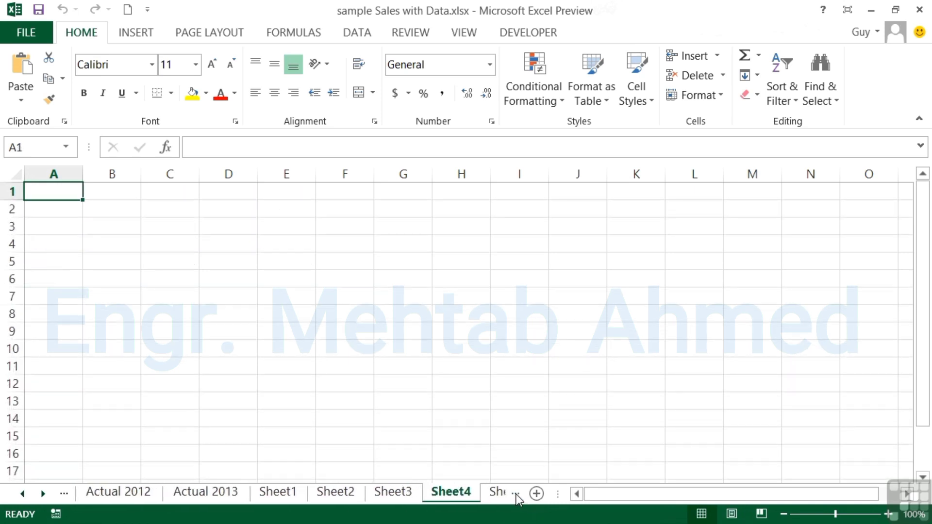
{"action": "left_click", "coordinate": [517, 494]}
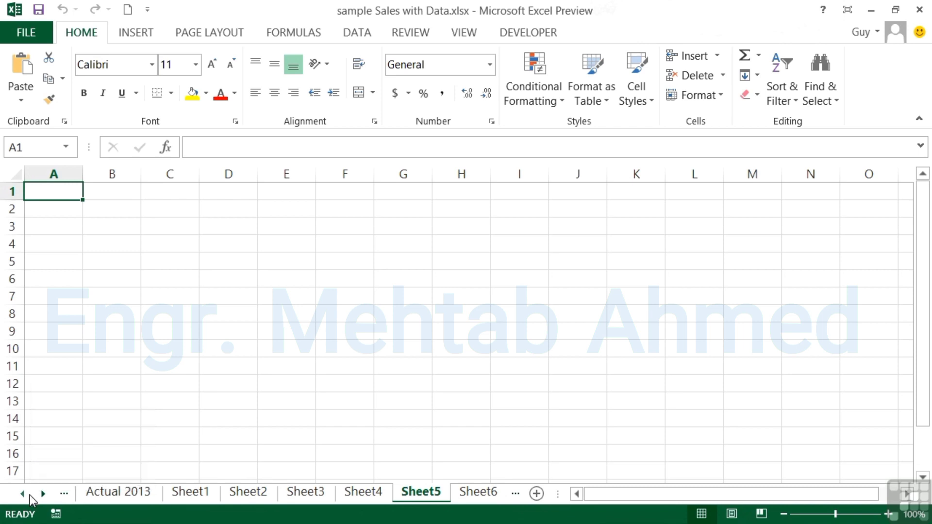
- Bring up the list of all sheets and activate Actual 2013 from it
{"action": "right_click", "coordinate": [35, 496]}
{"action": "left_click", "coordinate": [49, 266]}
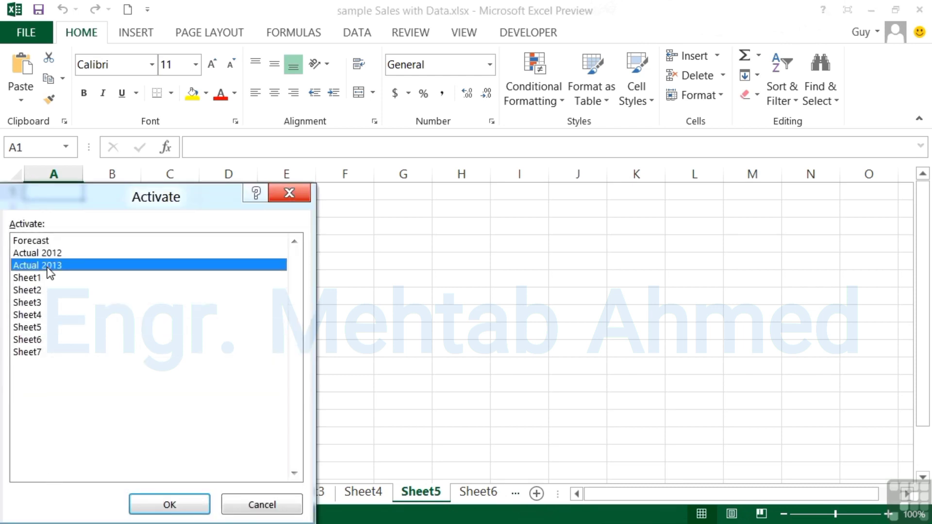
{"action": "left_click", "coordinate": [169, 505]}
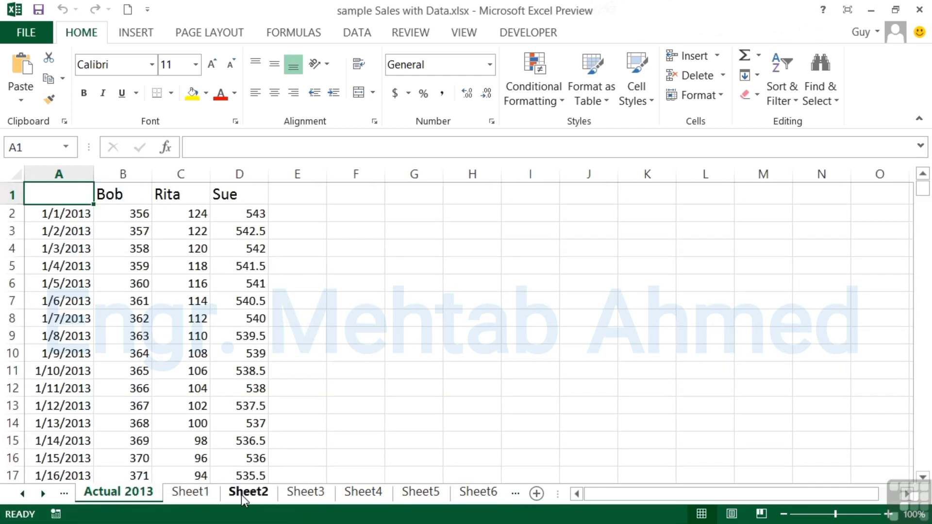
- Look through the sheet tabs from the first to the last sheet, and activate Actual 2013 again from the full sheet list
{"action": "left_click", "coordinate": [23, 494]}
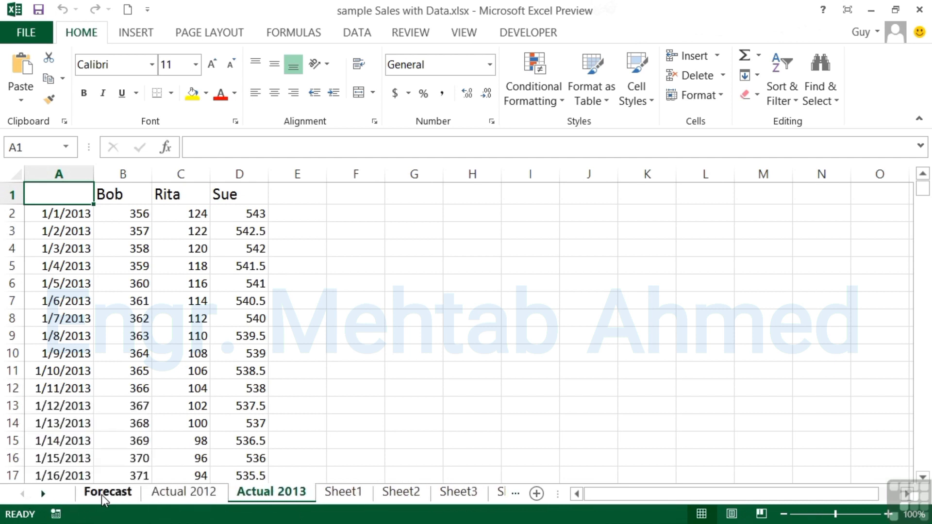
{"action": "left_click", "coordinate": [45, 495], "text": "ctrl"}
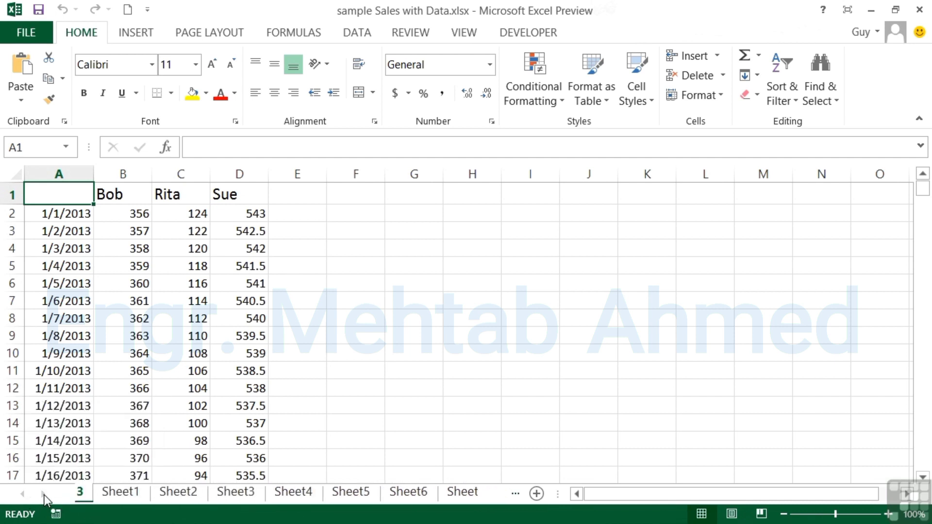
{"action": "left_click", "coordinate": [447, 493]}
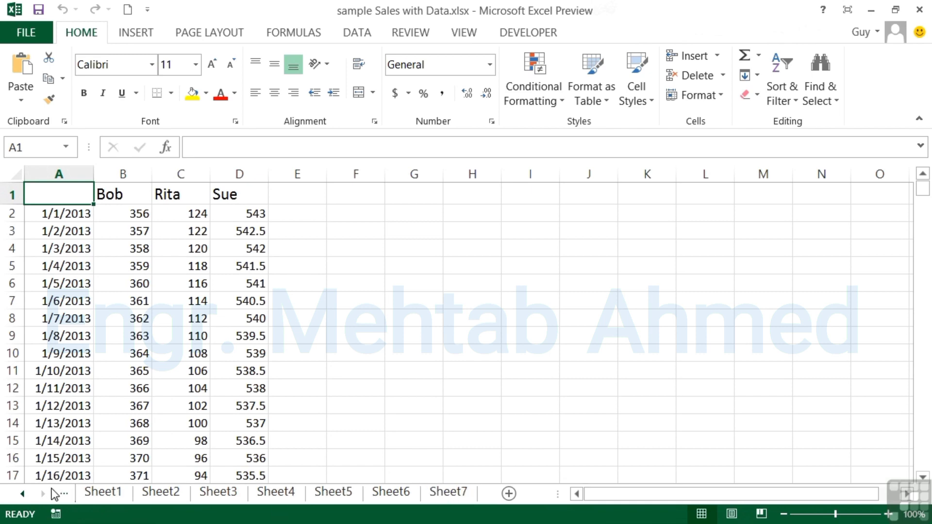
{"action": "right_click", "coordinate": [25, 492]}
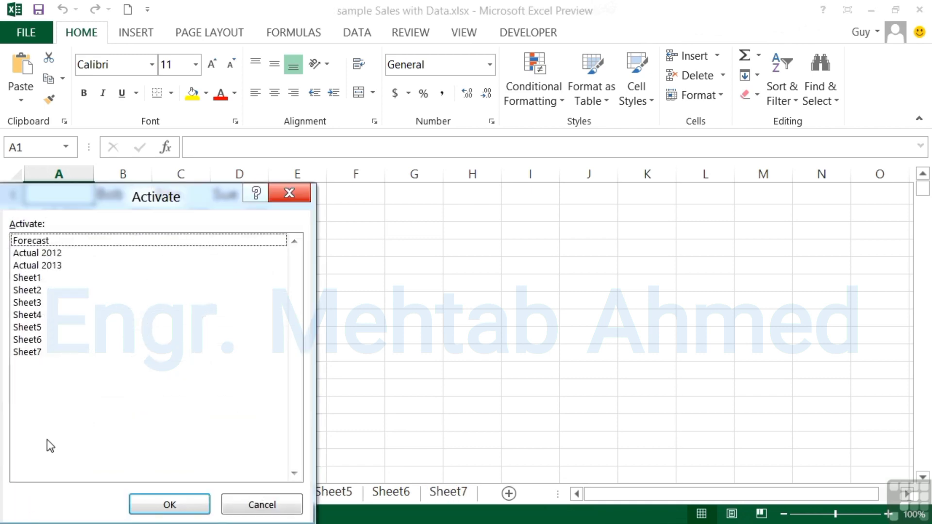
{"action": "left_click", "coordinate": [53, 267]}
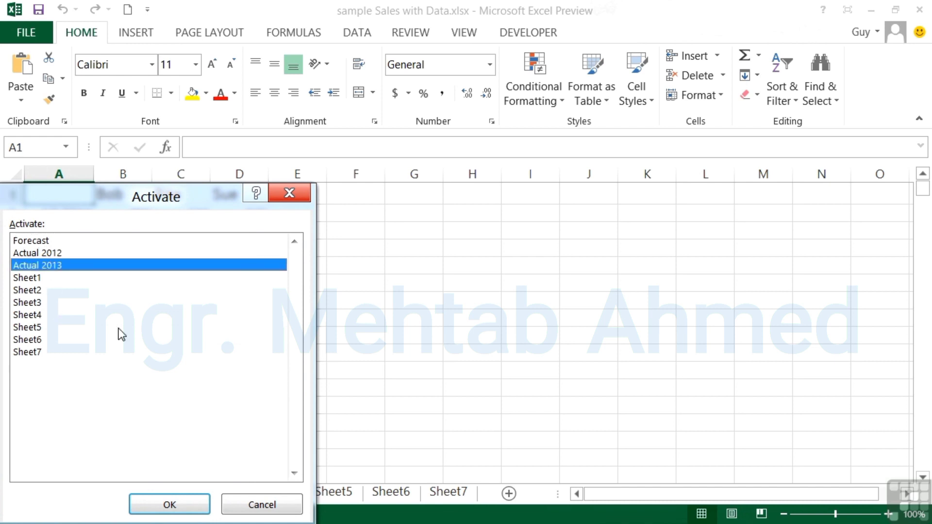
{"action": "left_click", "coordinate": [165, 507]}
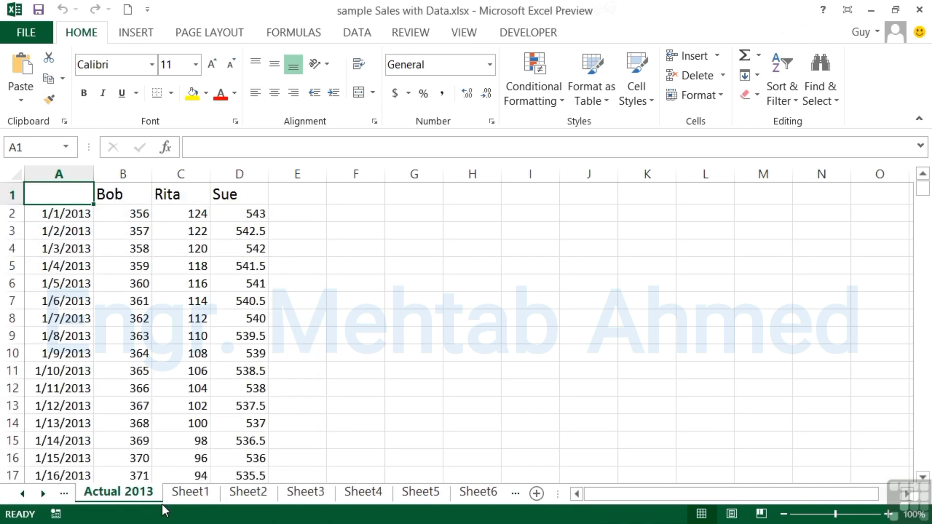
- Rename Sheet1 as "Actual 2014"
{"action": "left_click", "coordinate": [189, 493]}
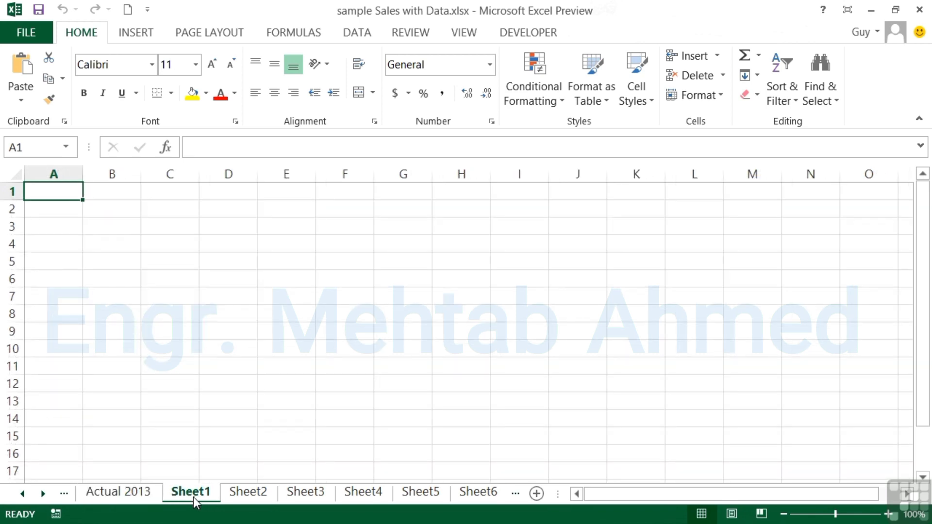
{"action": "double_click", "coordinate": [193, 497]}
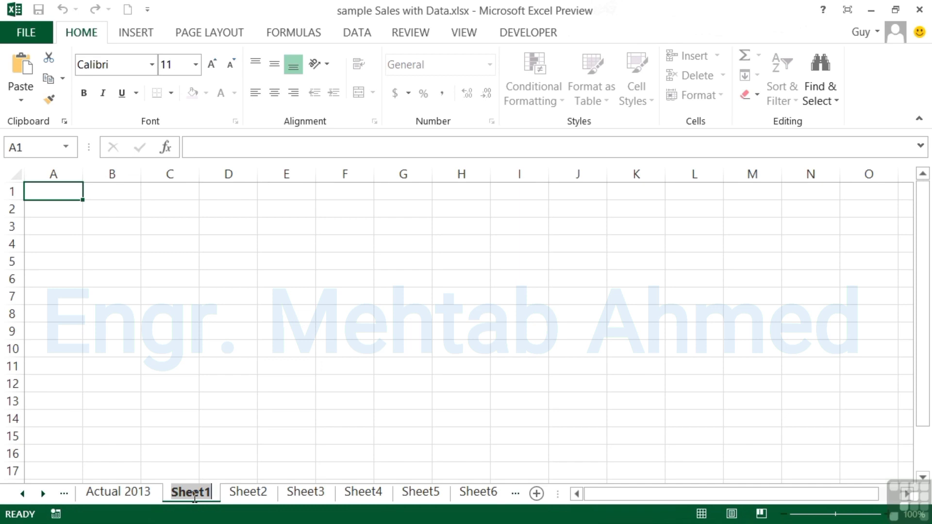
{"action": "type", "text": "Actual"}
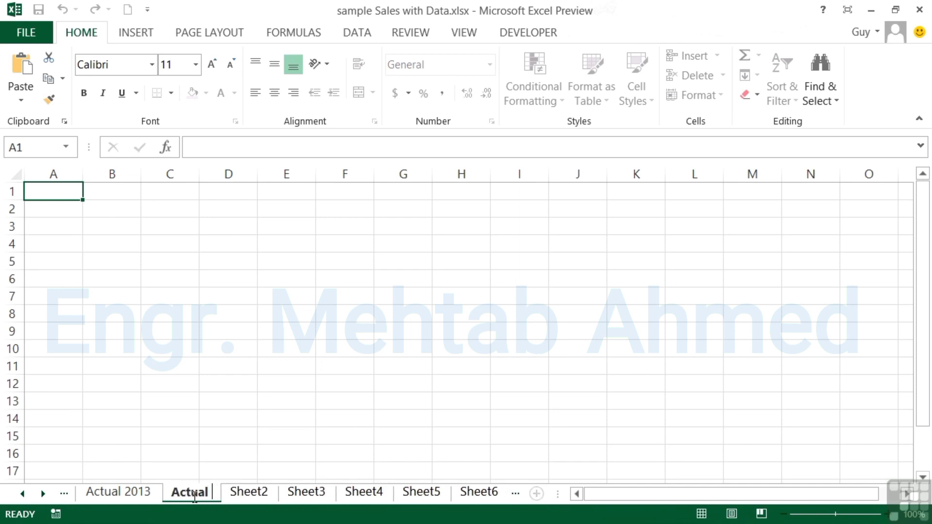
{"action": "type", "text": " 2014"}
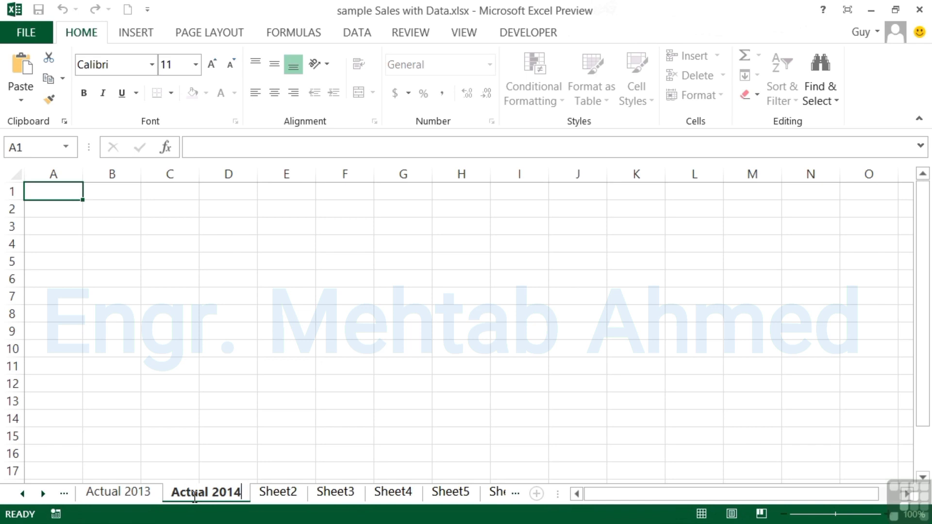
{"action": "key", "text": "Return"}
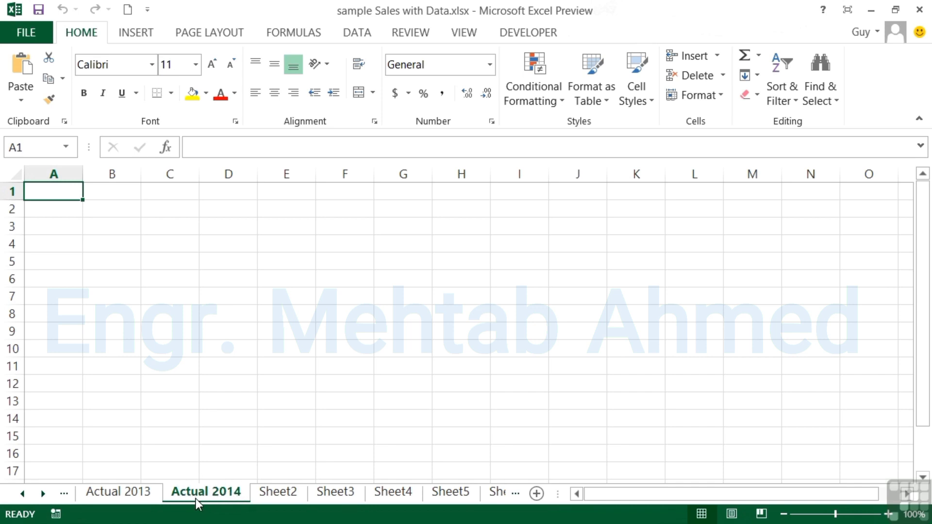
- Rename Sheet2 as "Forecast 2012"
{"action": "left_click", "coordinate": [286, 494]}
{"action": "double_click", "coordinate": [284, 493]}
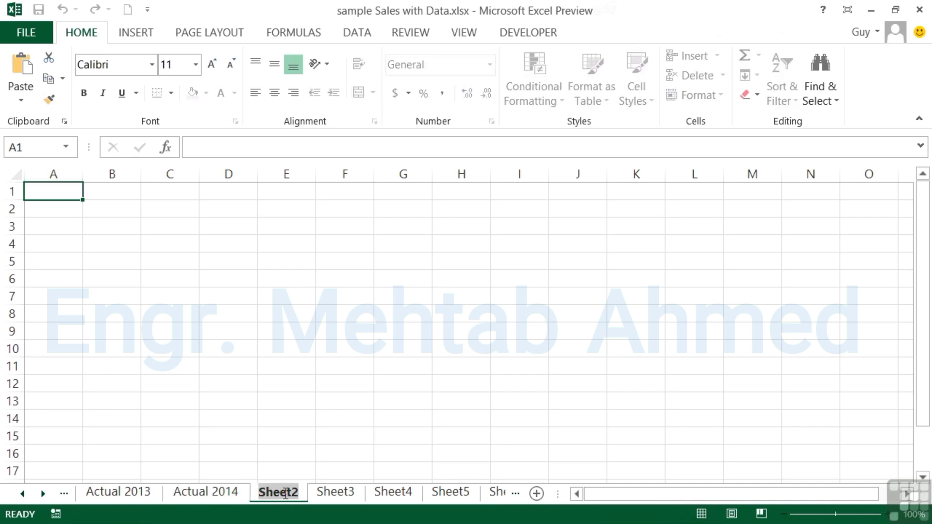
{"action": "type", "text": "Forecast"}
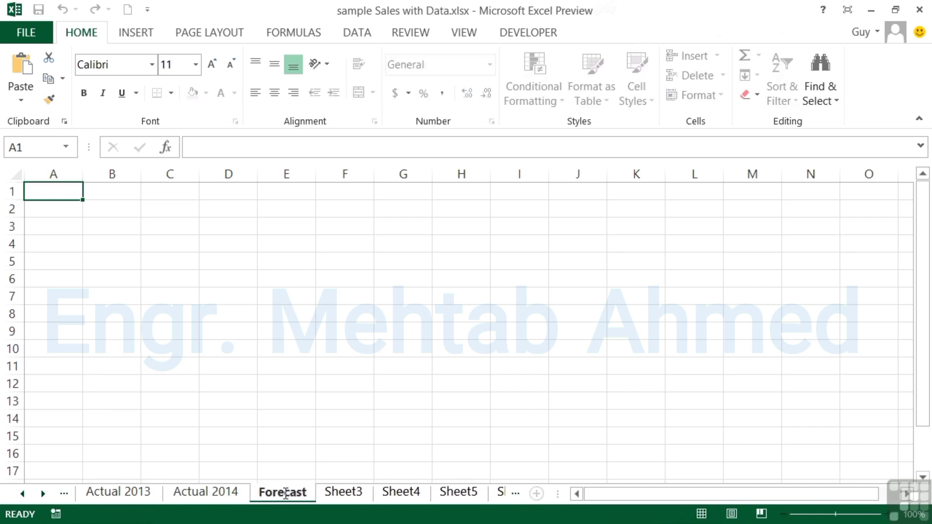
{"action": "type", "text": " 2012"}
{"action": "key", "text": "Return"}
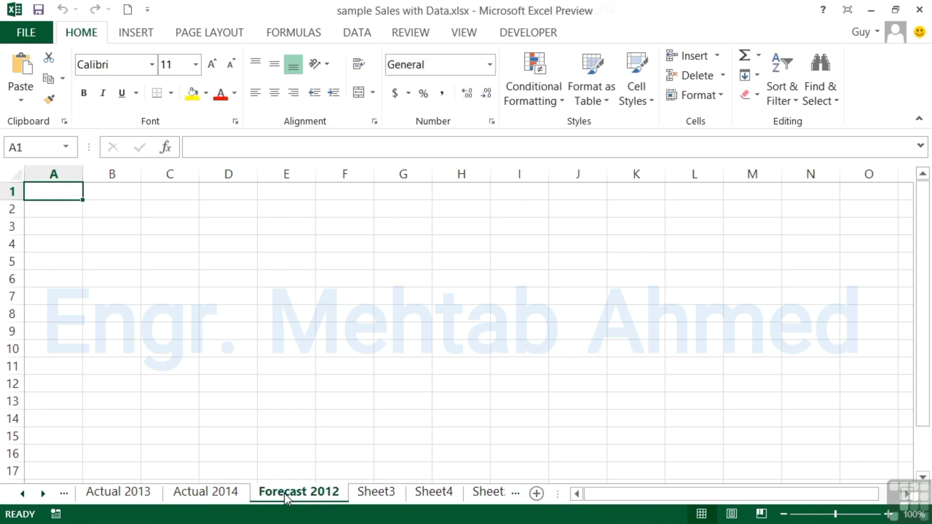
- Try to give Sheet3 a blank name, and rename it as "a" instead
{"action": "right_click", "coordinate": [374, 498]}
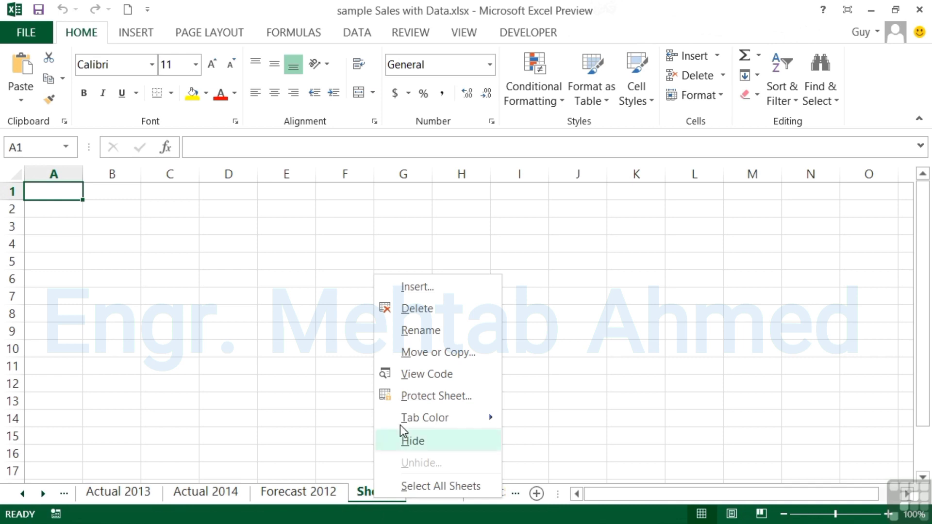
{"action": "left_click", "coordinate": [421, 331]}
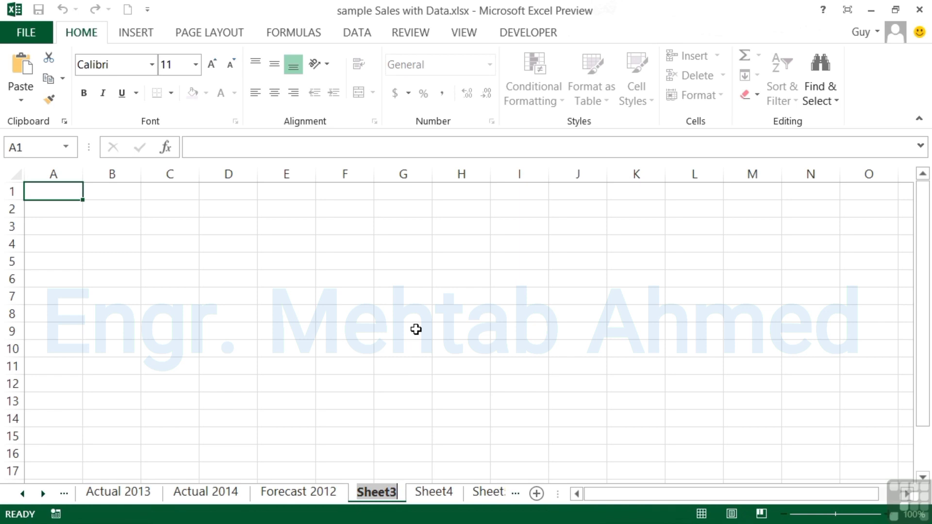
{"action": "key", "text": "BackSpace"}
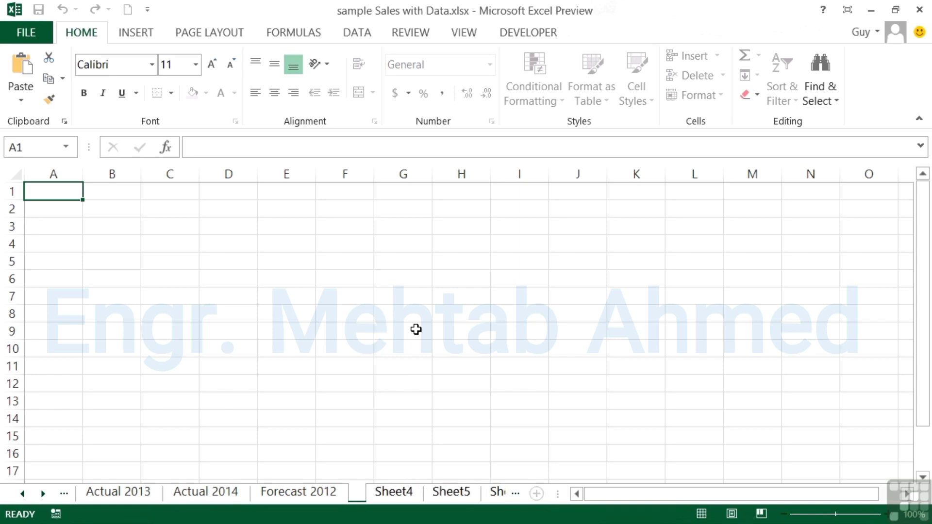
{"action": "key", "text": "Return"}
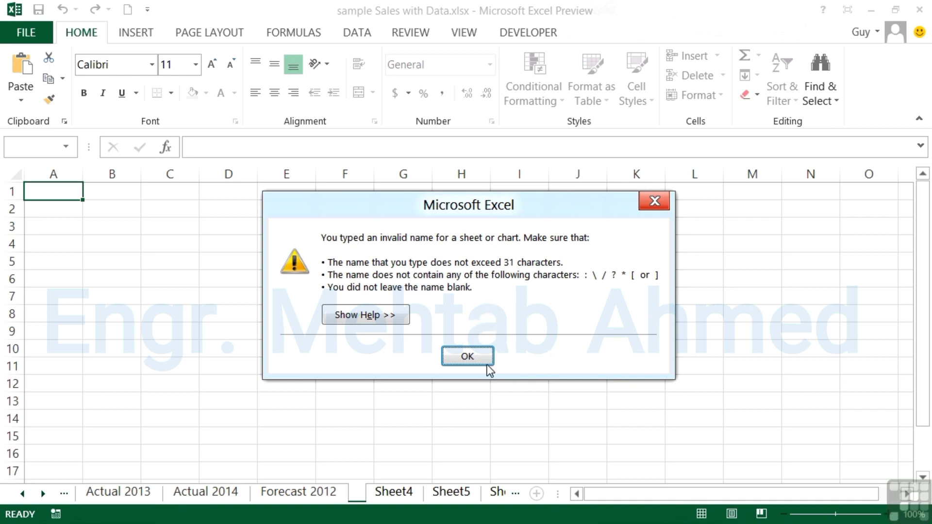
{"action": "left_click", "coordinate": [475, 356]}
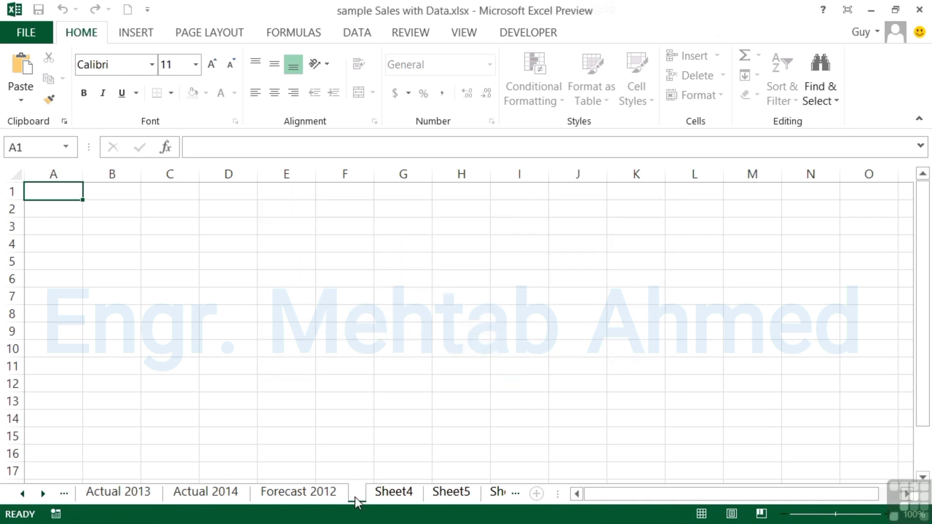
{"action": "type", "text": "a"}
{"action": "key", "text": "Return"}
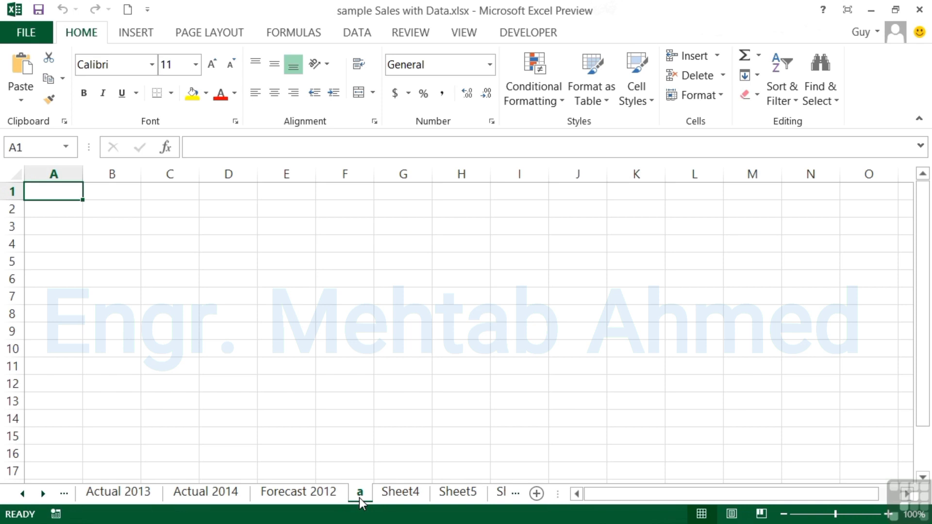
- Rename the sheet "a" as "Forecast 2013"
{"action": "double_click", "coordinate": [360, 493]}
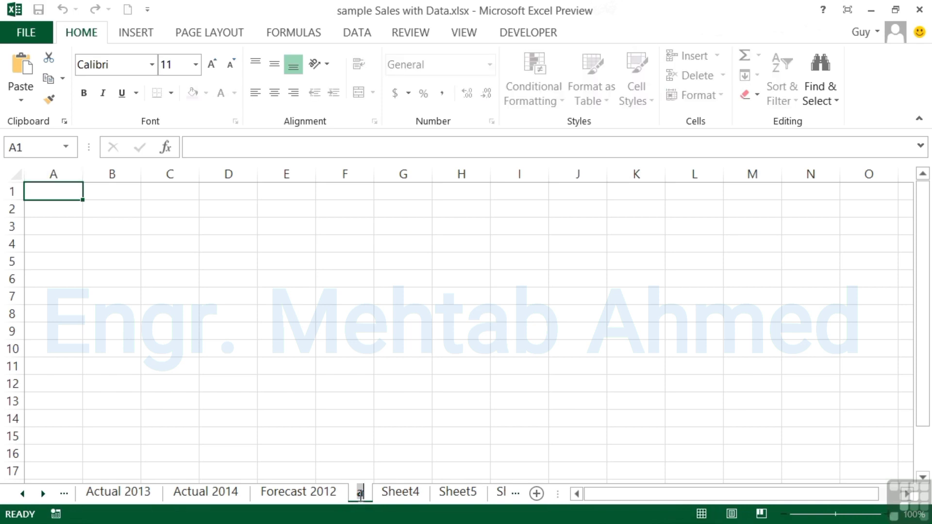
{"action": "type", "text": "For"}
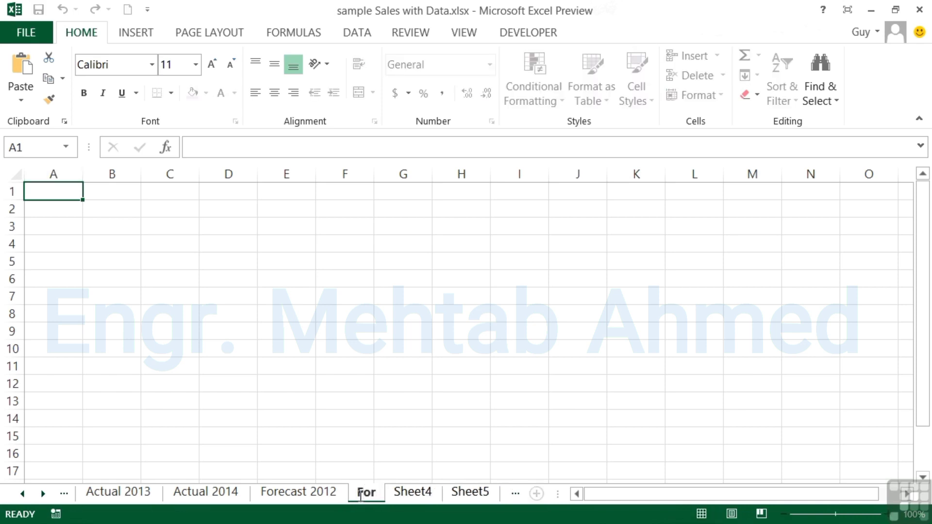
{"action": "type", "text": "ecast 2013"}
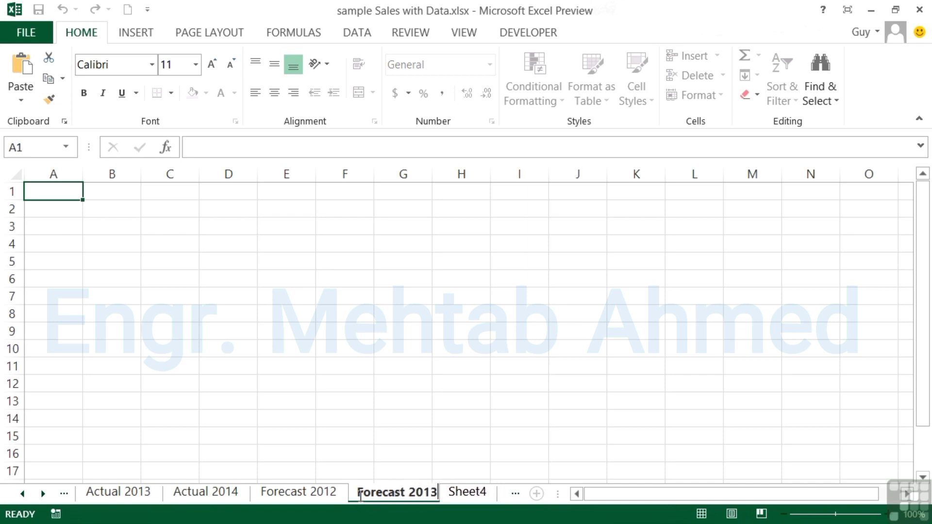
{"action": "key", "text": "Return"}
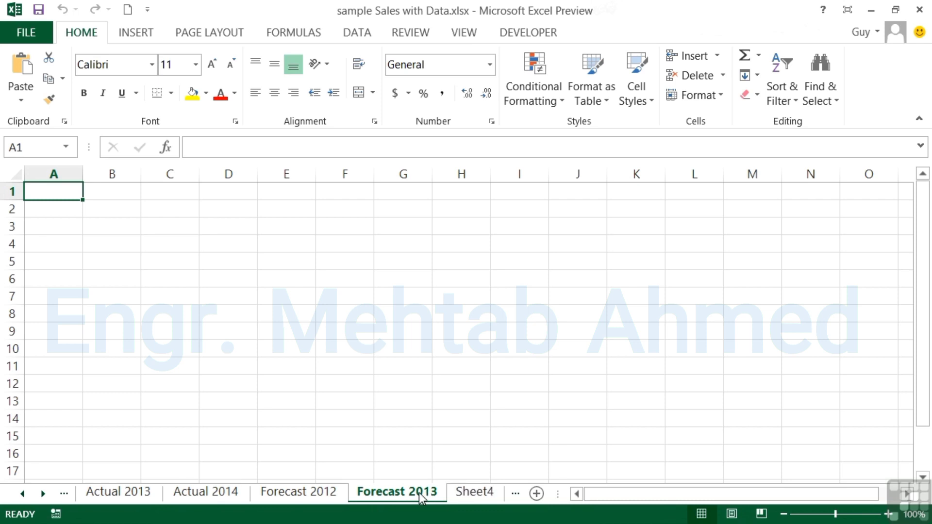
- Move the Actual 2013 and Actual 2014 sheets, in that order, to between Forecast 2013 and Sheet4
{"action": "left_click", "coordinate": [133, 493]}
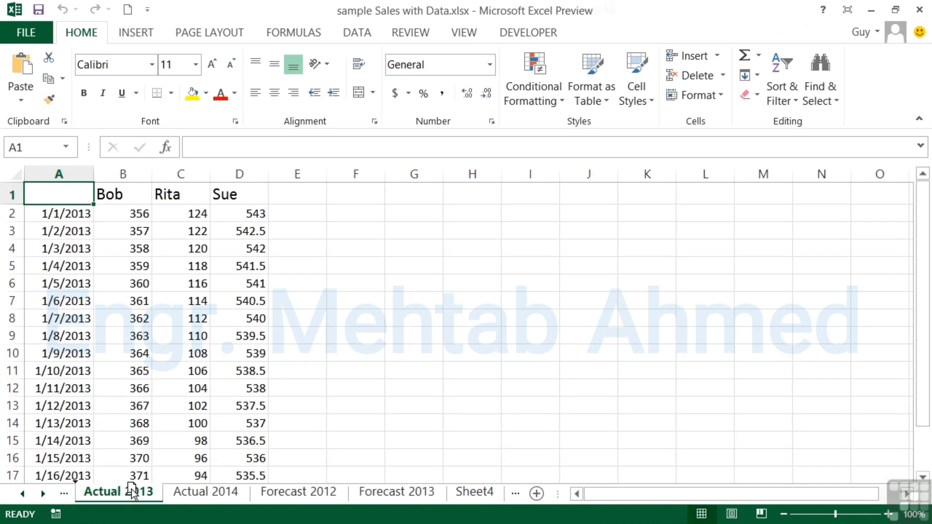
{"action": "left_click_drag", "start_coordinate": [130, 483], "coordinate": [378, 488]}
{"action": "left_click_drag", "start_coordinate": [458, 487], "coordinate": [457, 488]}
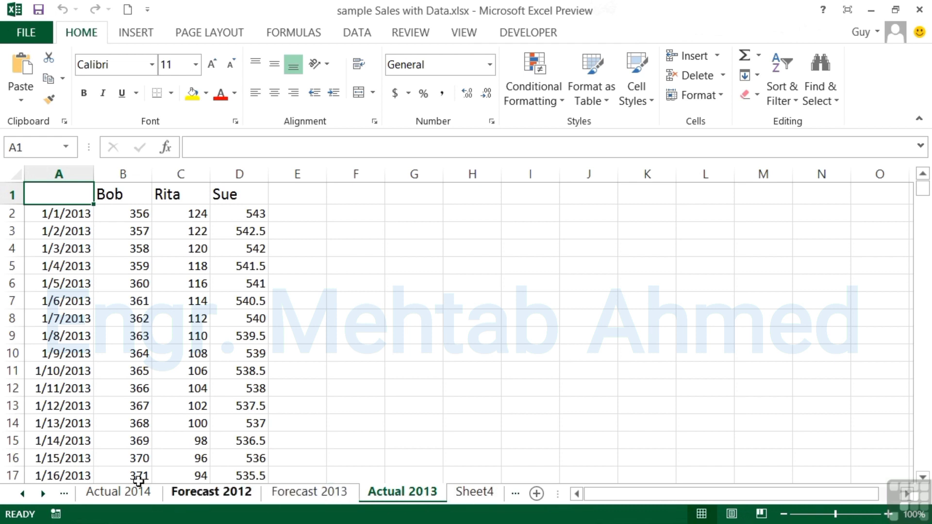
{"action": "left_click", "coordinate": [109, 492]}
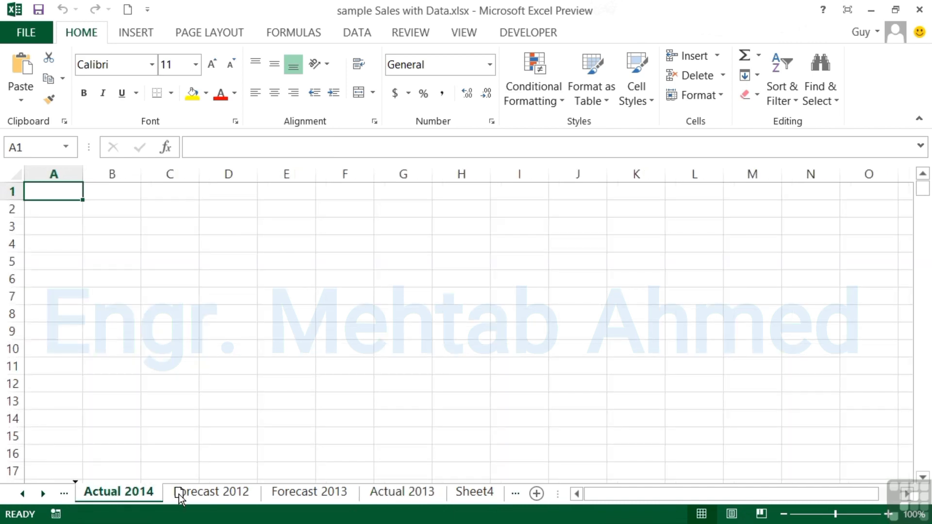
{"action": "mouse_move", "coordinate": [270, 487]}
{"action": "left_mouse_down"}
{"action": "mouse_move", "coordinate": [304, 479]}
{"action": "mouse_move", "coordinate": [456, 487]}
{"action": "left_mouse_up"}
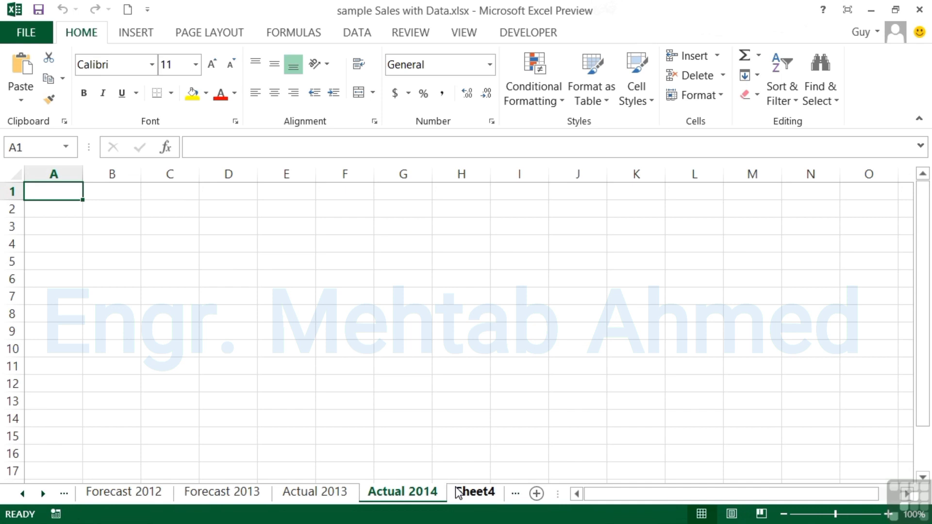
- Move Actual 2014 before Sheet5 with the Move or Copy command, and move it back in front of Sheet4
{"action": "right_click", "coordinate": [380, 492]}
{"action": "left_click", "coordinate": [406, 346]}
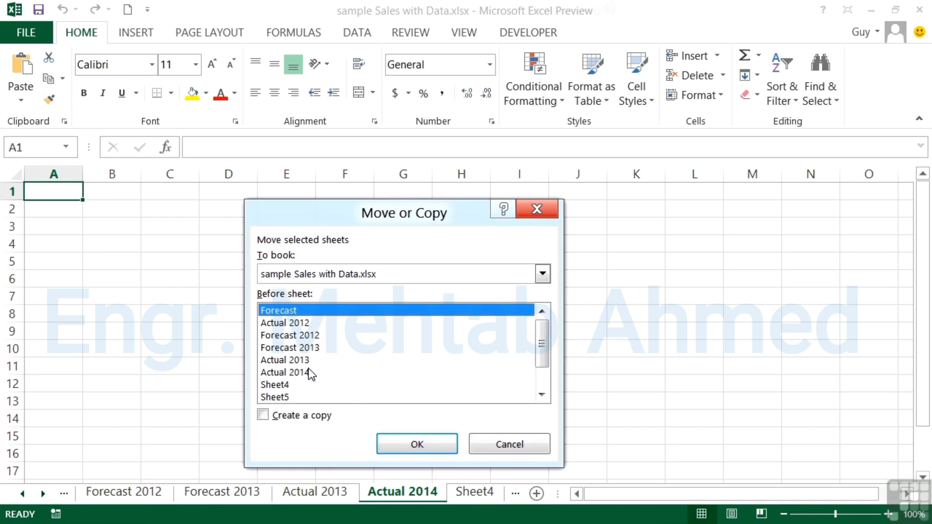
{"action": "left_click", "coordinate": [291, 397]}
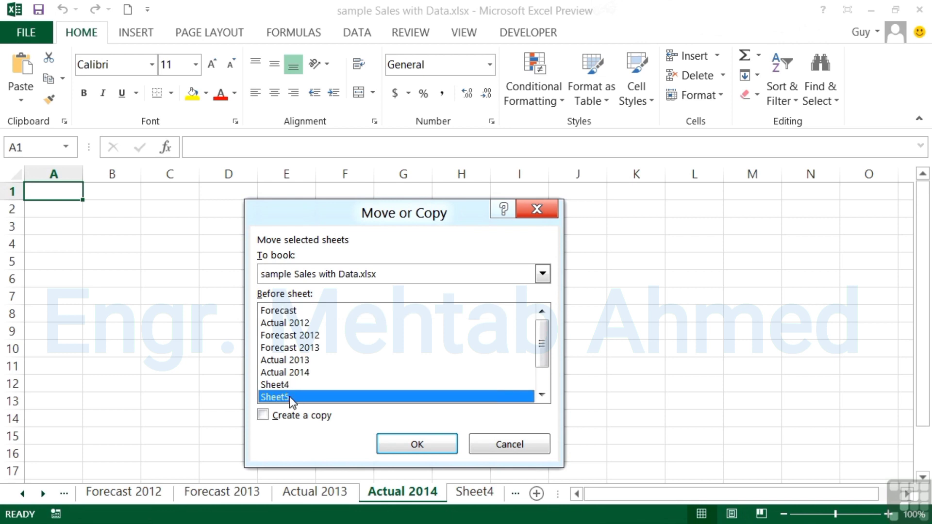
{"action": "left_click", "coordinate": [407, 441]}
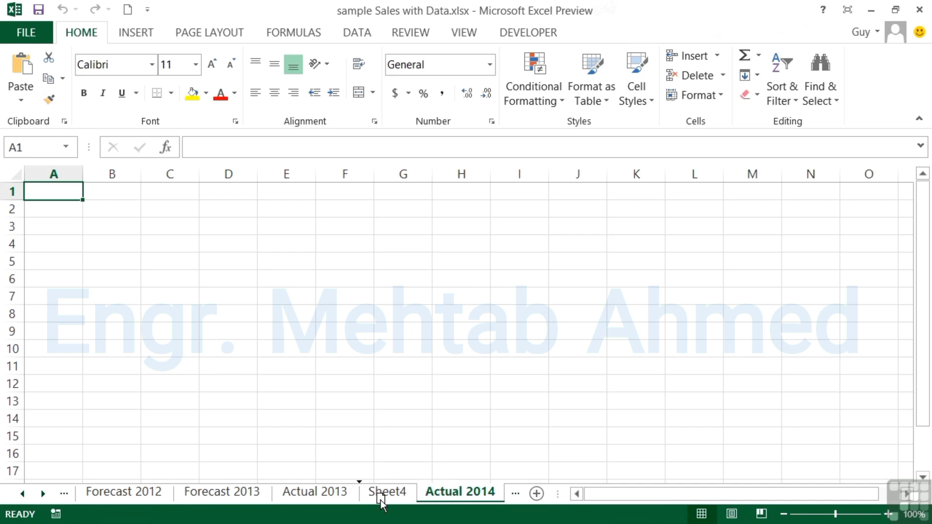
{"action": "left_click_drag", "start_coordinate": [380, 500], "coordinate": [378, 493]}
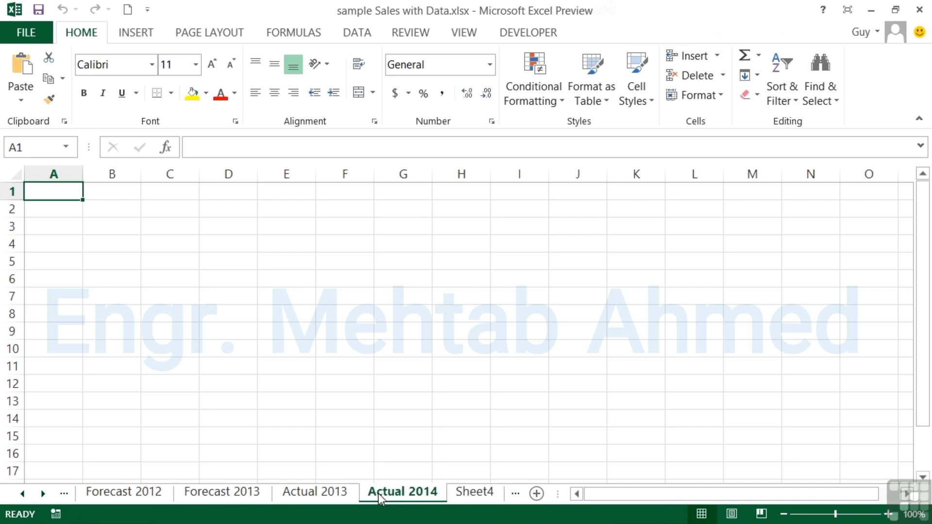
- Copy the Forecast sheet, placing the copy between Forecast 2012 and Forecast 2013
{"action": "left_click", "coordinate": [144, 496]}
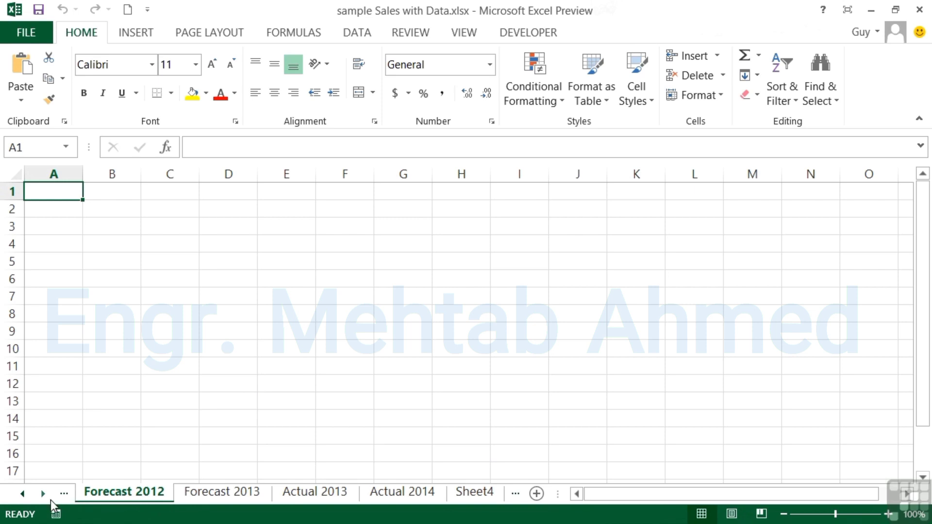
{"action": "left_click", "coordinate": [22, 499]}
{"action": "left_click", "coordinate": [116, 494]}
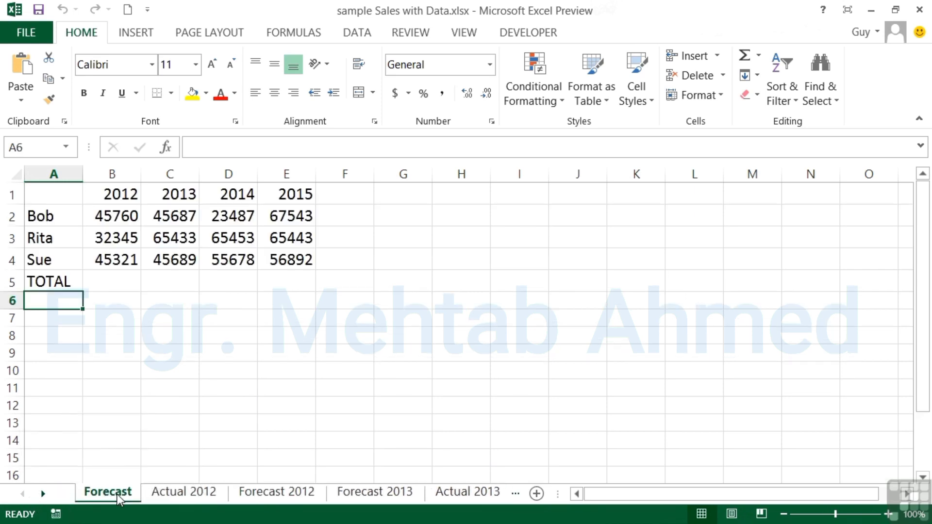
{"action": "left_click_drag", "start_coordinate": [118, 494], "coordinate": [230, 486]}
{"action": "left_click_drag", "start_coordinate": [230, 486], "coordinate": [340, 482]}
{"action": "left_click_drag", "start_coordinate": [339, 483], "coordinate": [339, 483]}
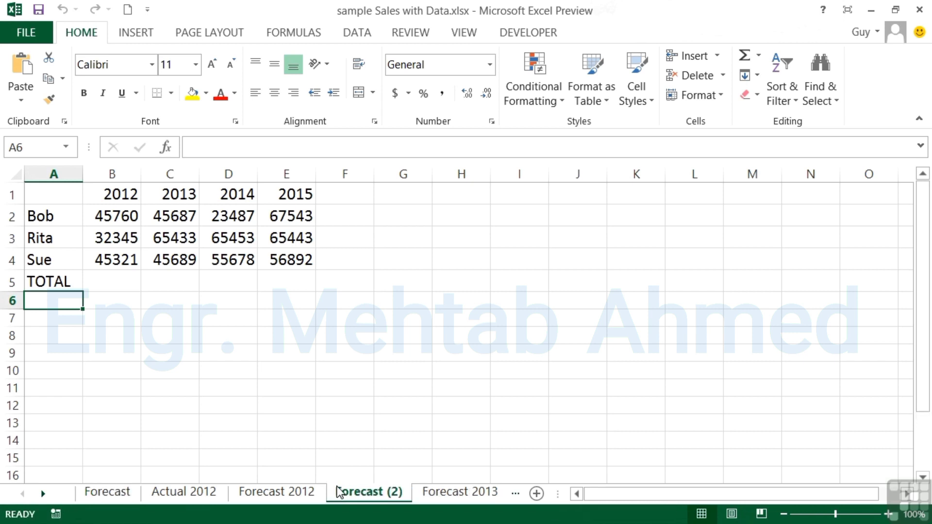
- Rename the copy of the Forecast sheet as "Forecast 2015"
{"action": "double_click", "coordinate": [391, 492]}
{"action": "left_click", "coordinate": [406, 493]}
{"action": "key", "text": "BackSpace"}
{"action": "key", "text": "BackSpace"}
{"action": "key", "text": "BackSpace"}
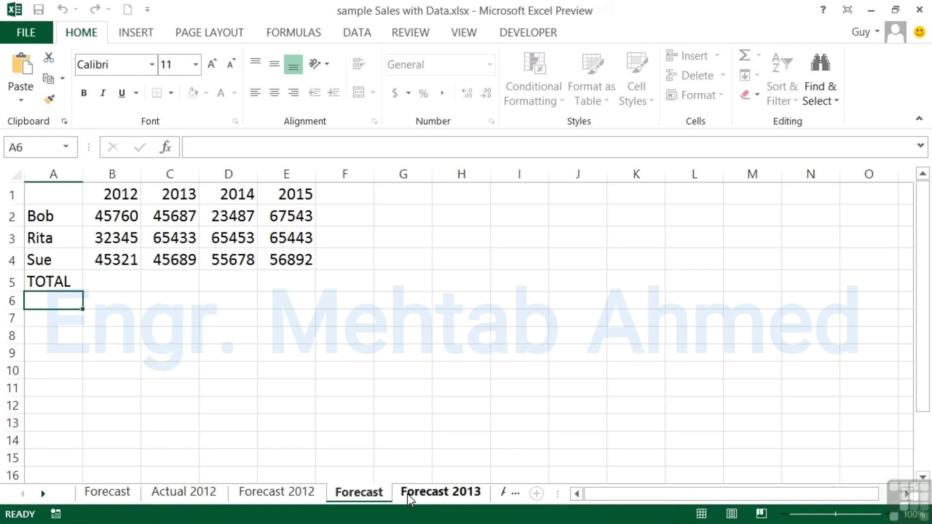
{"action": "type", "text": "2015"}
{"action": "key", "text": "Return"}
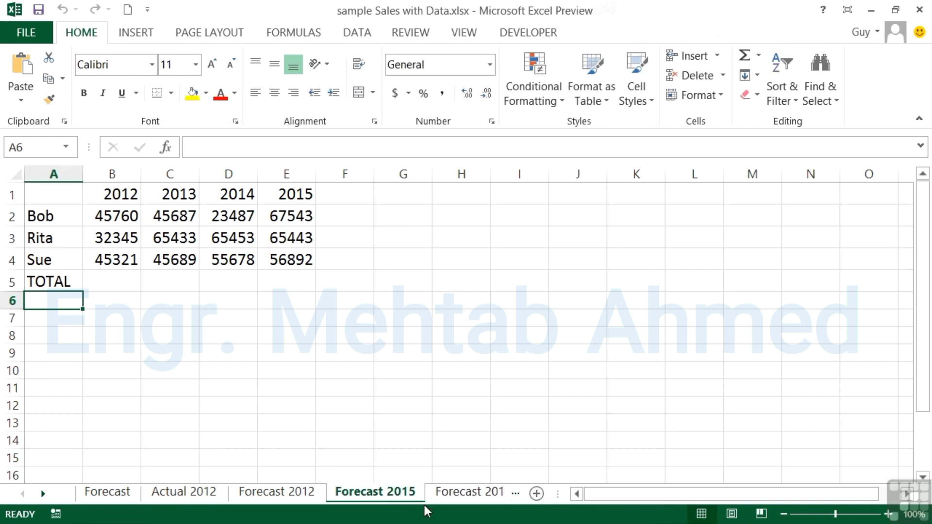
- Copy the Forecast 2012 sheet, placing the copy directly after Forecast 2015
{"action": "left_click", "coordinate": [272, 494]}
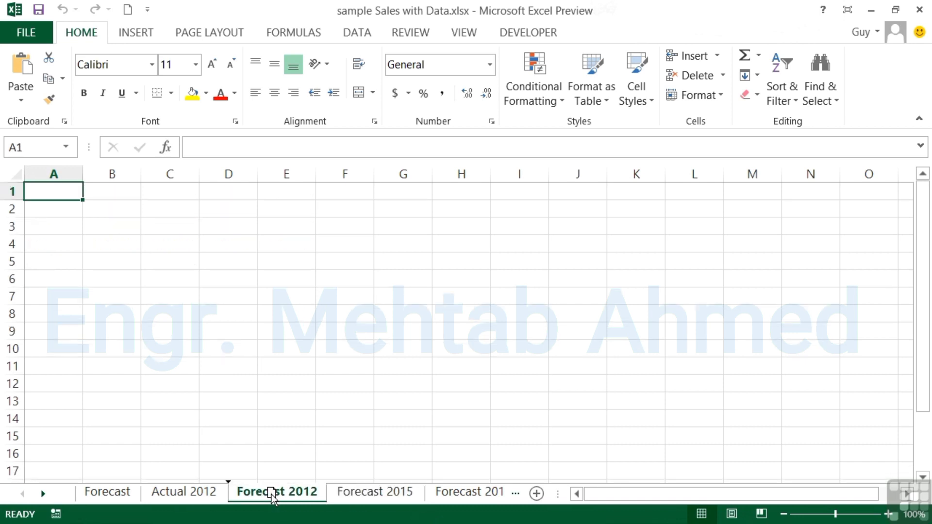
{"action": "mouse_move", "coordinate": [275, 487]}
{"action": "left_mouse_down"}
{"action": "mouse_move", "coordinate": [428, 485]}
{"action": "mouse_move", "coordinate": [438, 494]}
{"action": "left_mouse_up"}
{"action": "left_click_drag", "start_coordinate": [436, 489], "coordinate": [436, 489]}
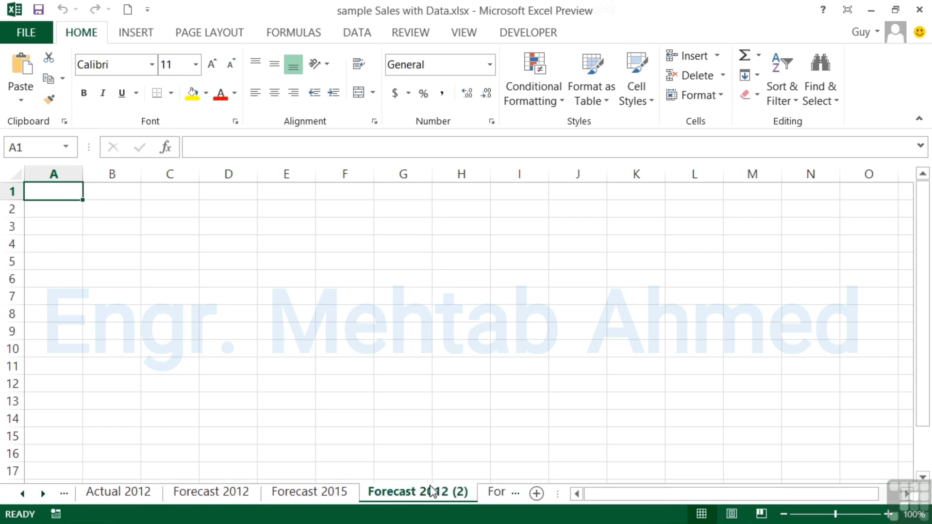
- Rename the copy of the Forecast 2012 sheet as "Forecast 2016"
{"action": "double_click", "coordinate": [455, 497]}
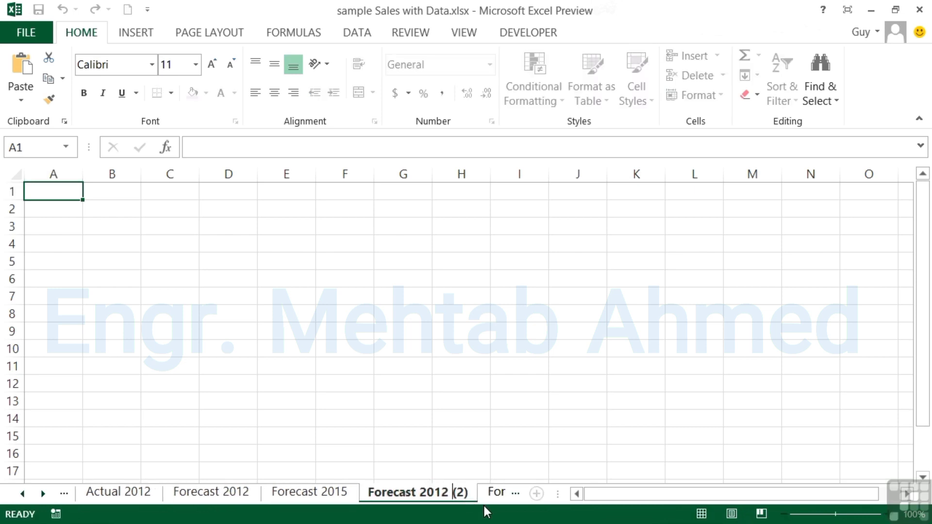
{"action": "key", "text": "BackSpace"}
{"action": "key", "text": "BackSpace"}
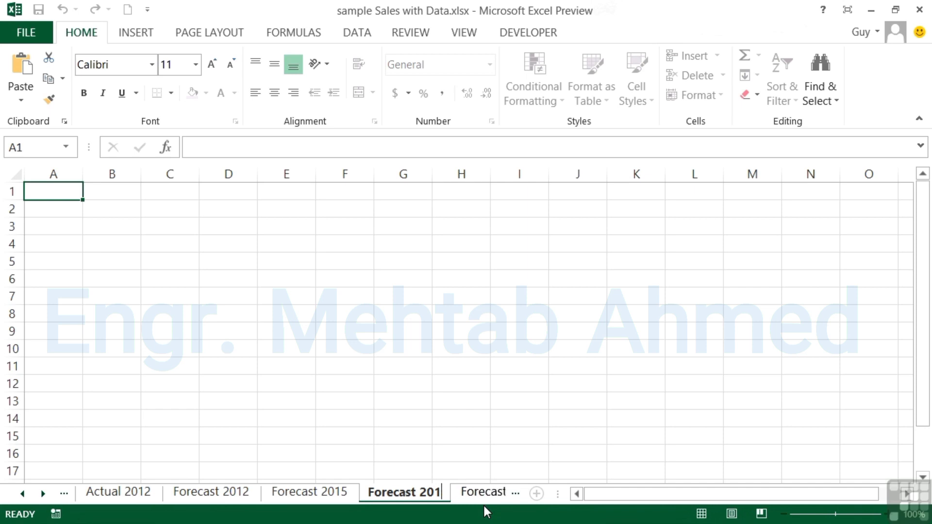
{"action": "type", "text": "6"}
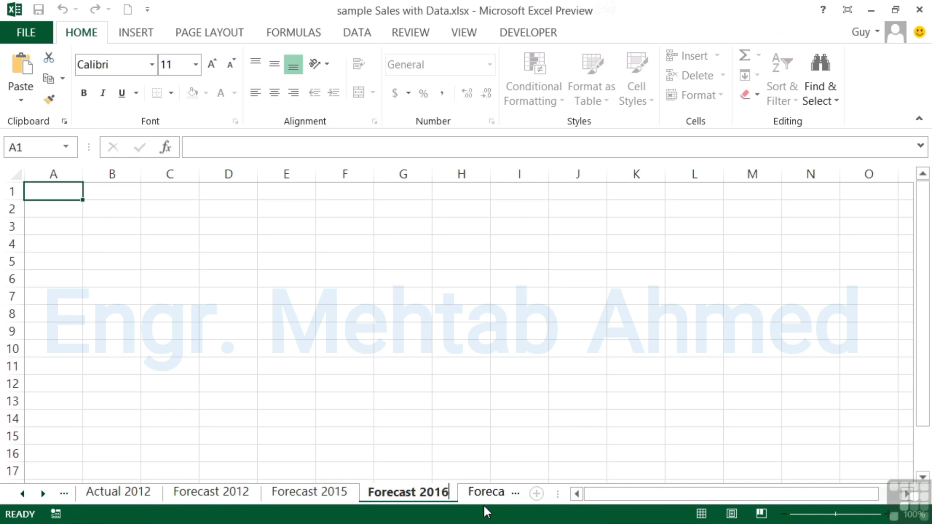
{"action": "key", "text": "Return"}
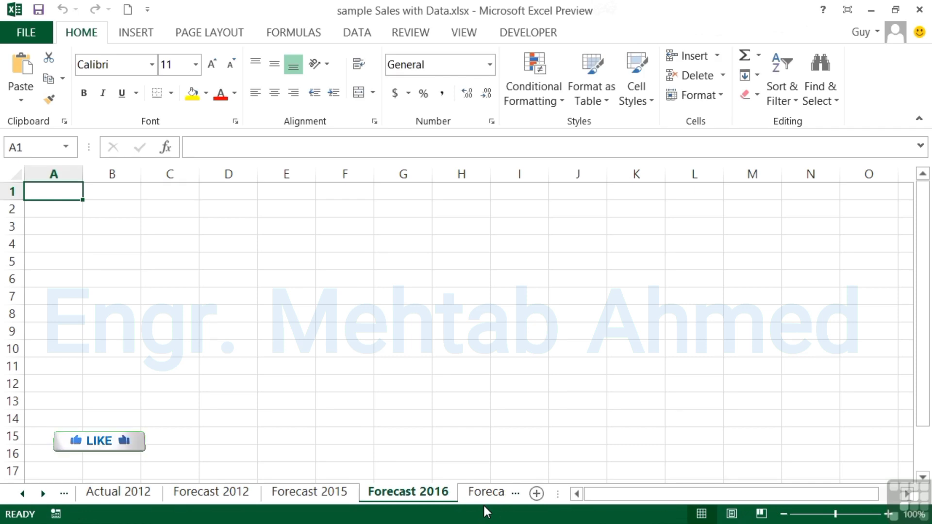